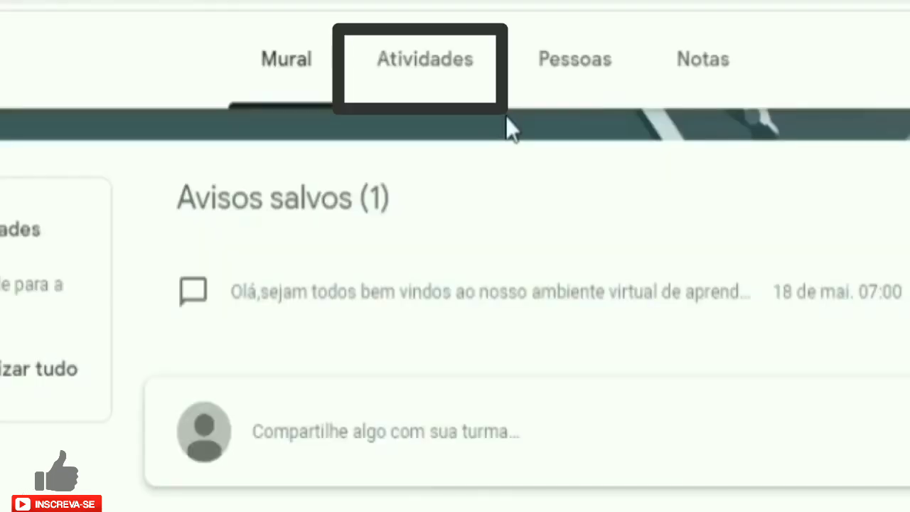
- Add a topic named "Apostila" to the class's Atividades page
left_click(419, 58)
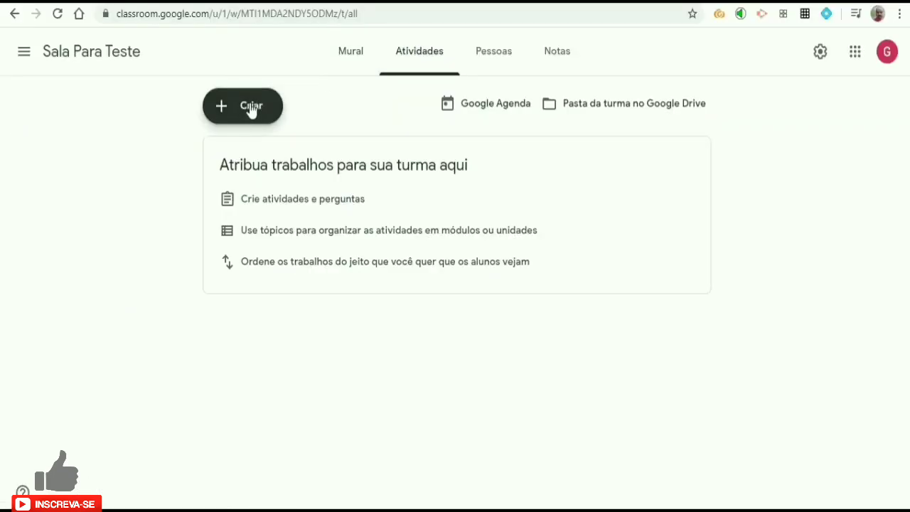
left_click(249, 111)
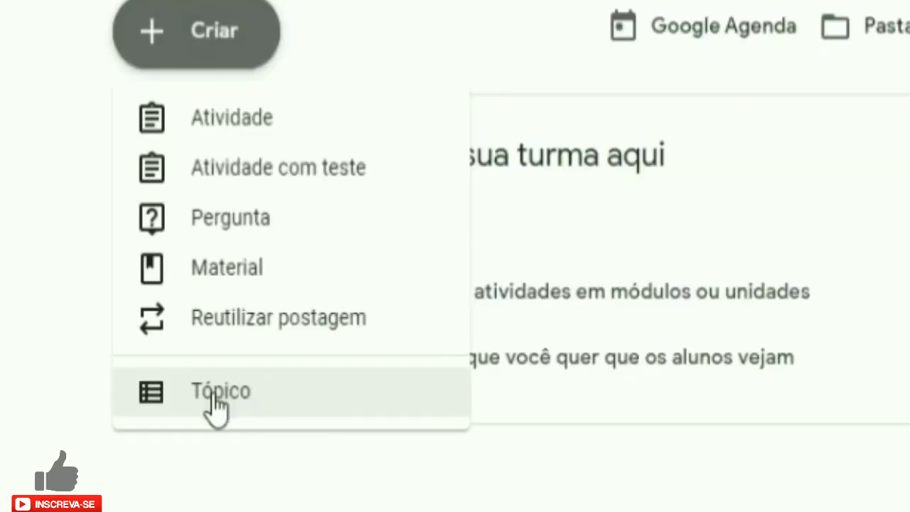
left_click(217, 404)
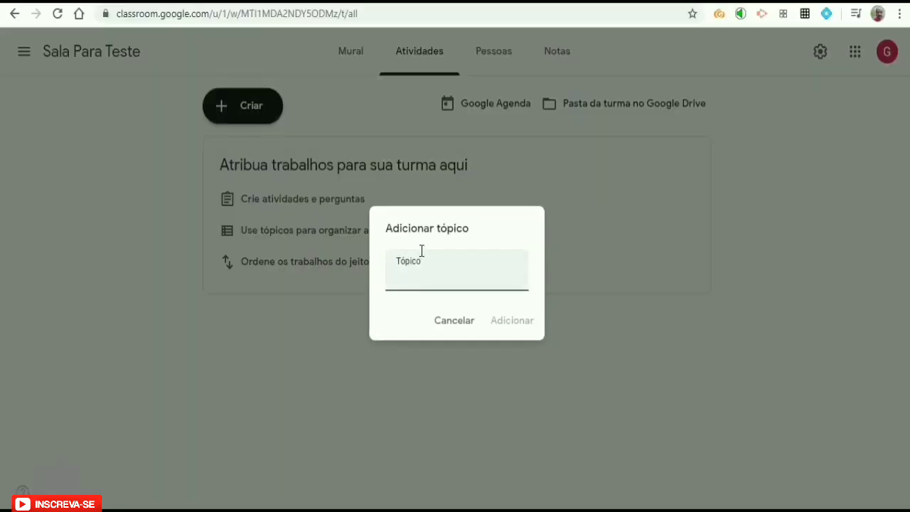
type("Apostila")
left_click(511, 321)
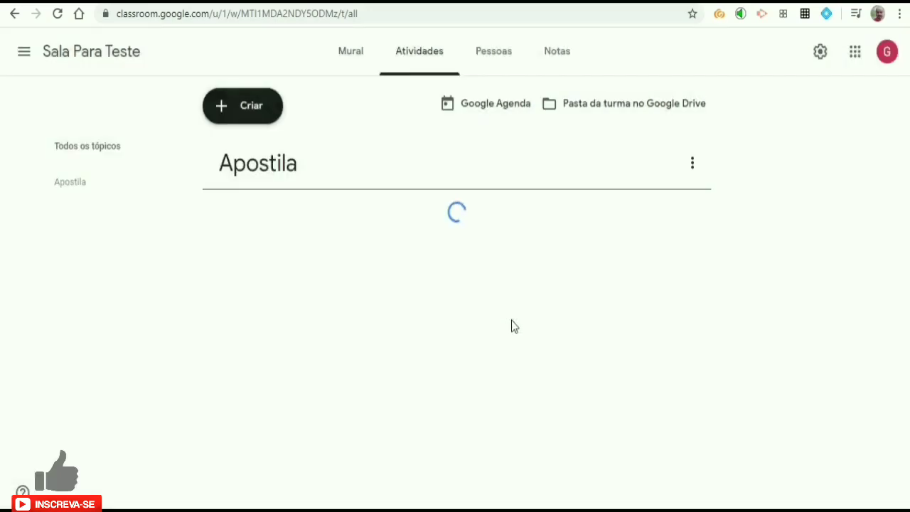
- Add another classwork topic named "Vídeo Aula"
left_click(246, 114)
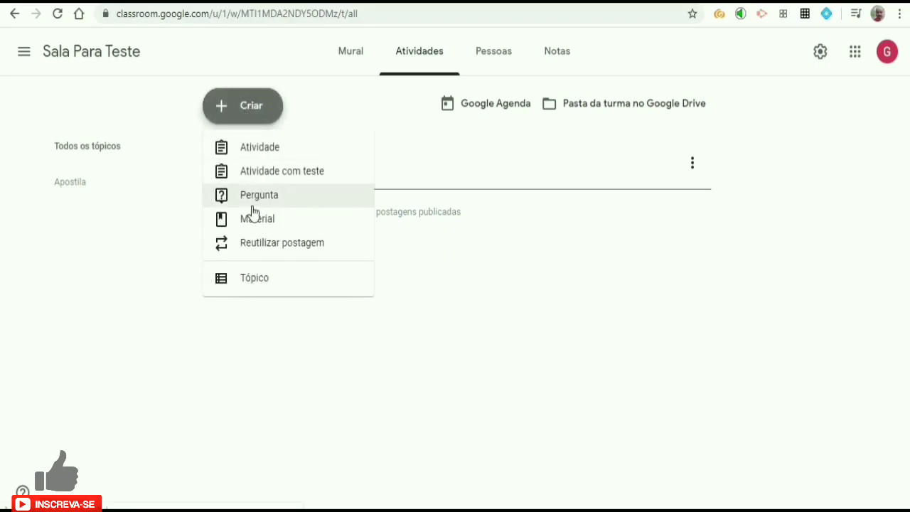
left_click(258, 283)
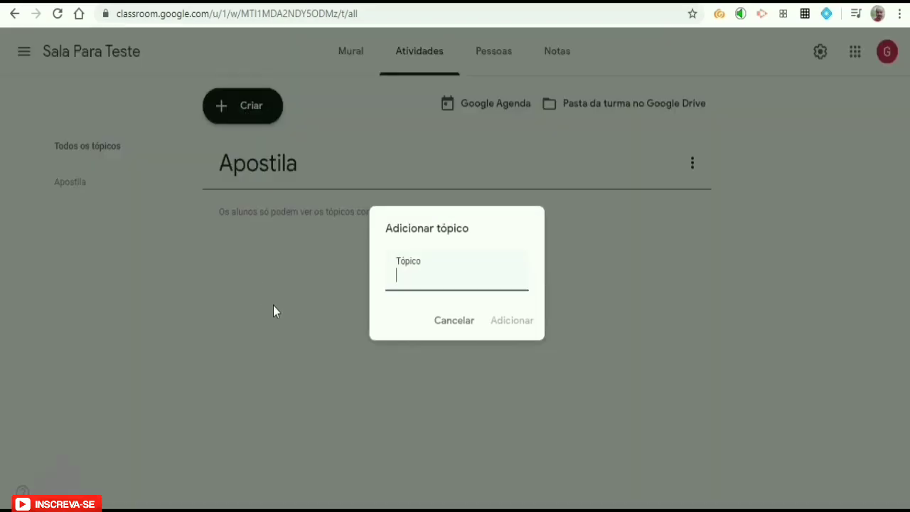
type("Vídeo")
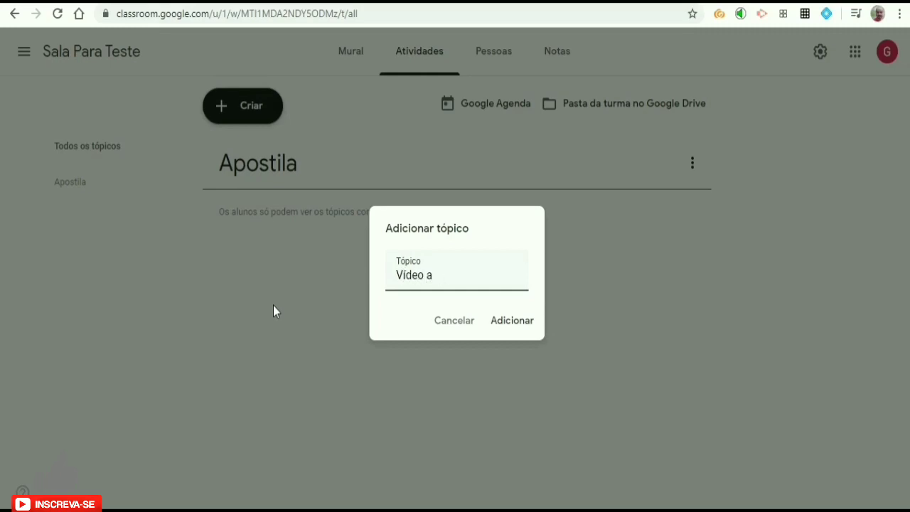
type(" Aula")
left_click(518, 322)
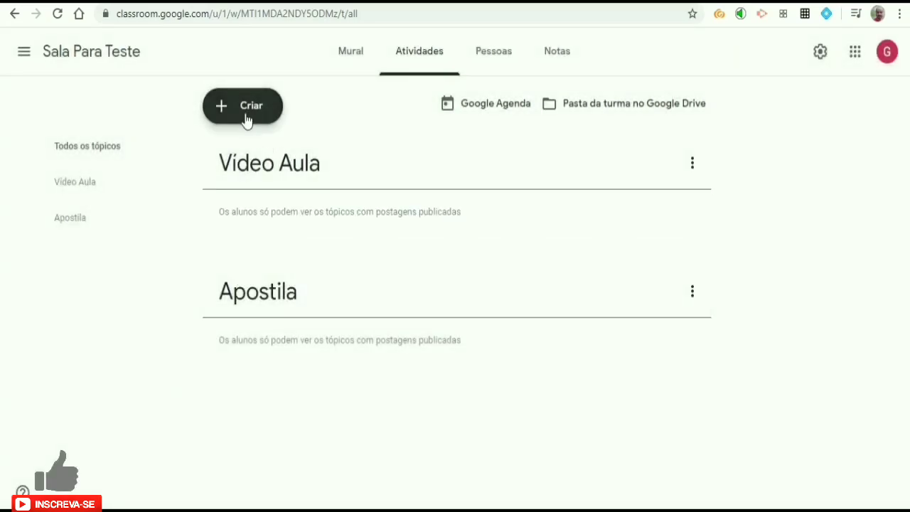
- Add a classwork topic named "Trabalhos"
left_click(245, 117)
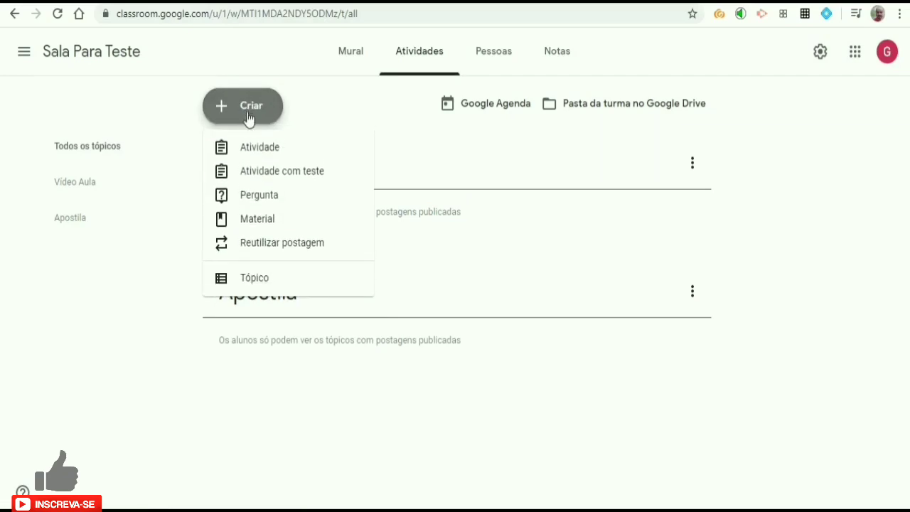
left_click(256, 280)
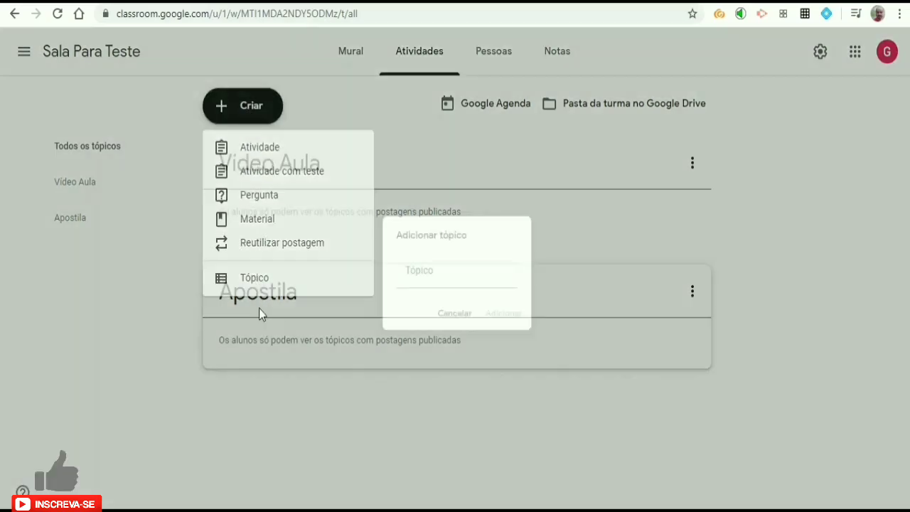
type("Traba")
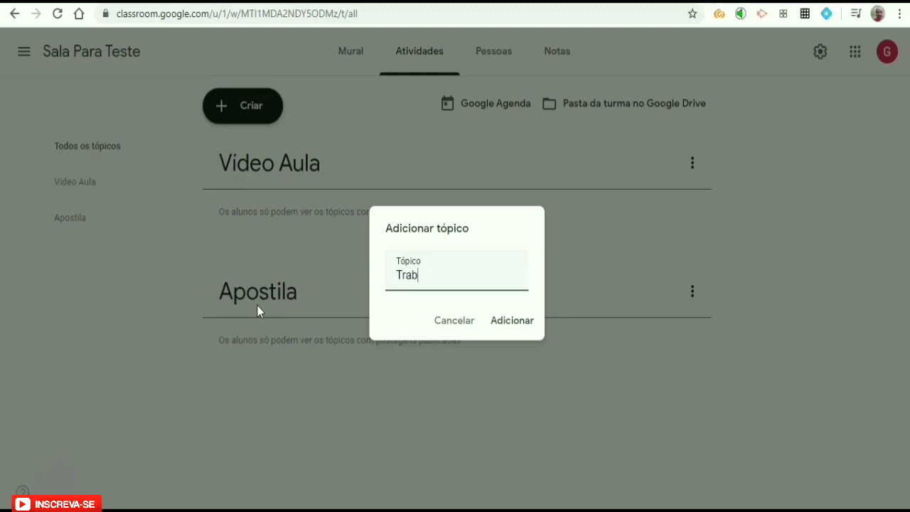
type("lhos")
left_click(512, 321)
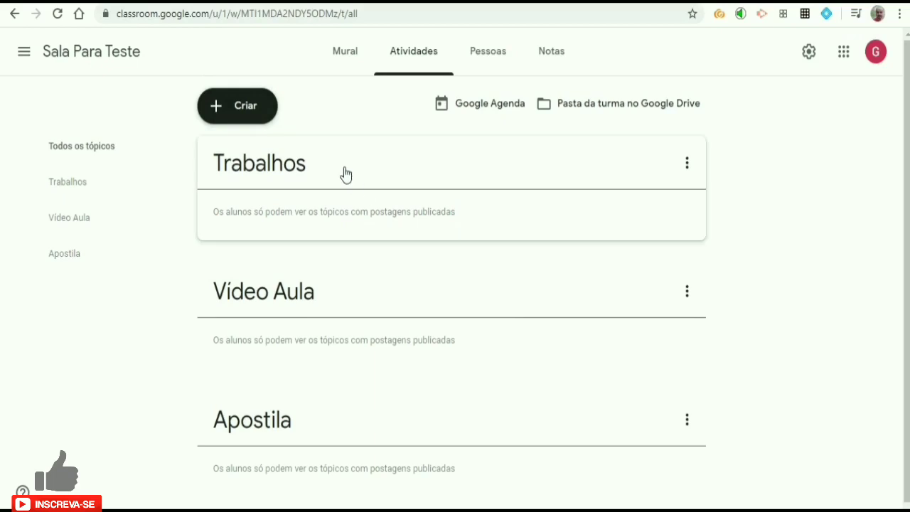
- Add a classwork topic named "Avaliações"
left_click(246, 107)
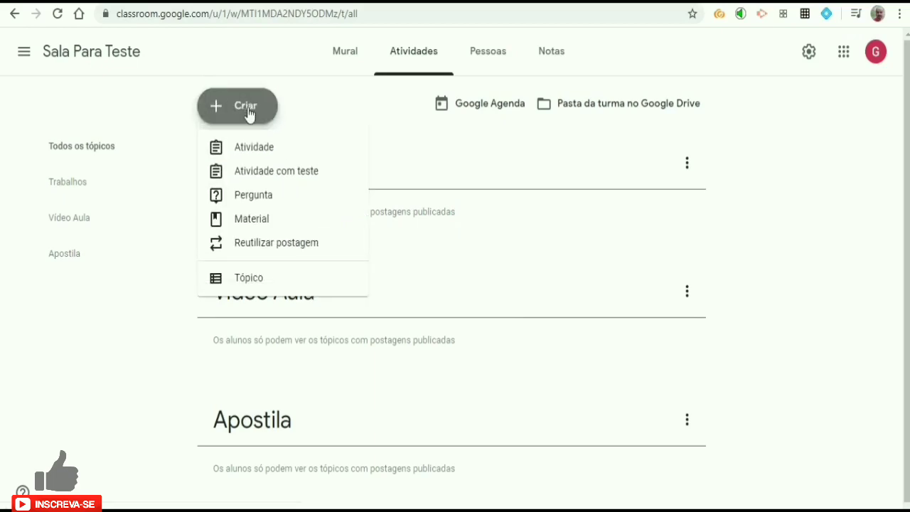
left_click(272, 282)
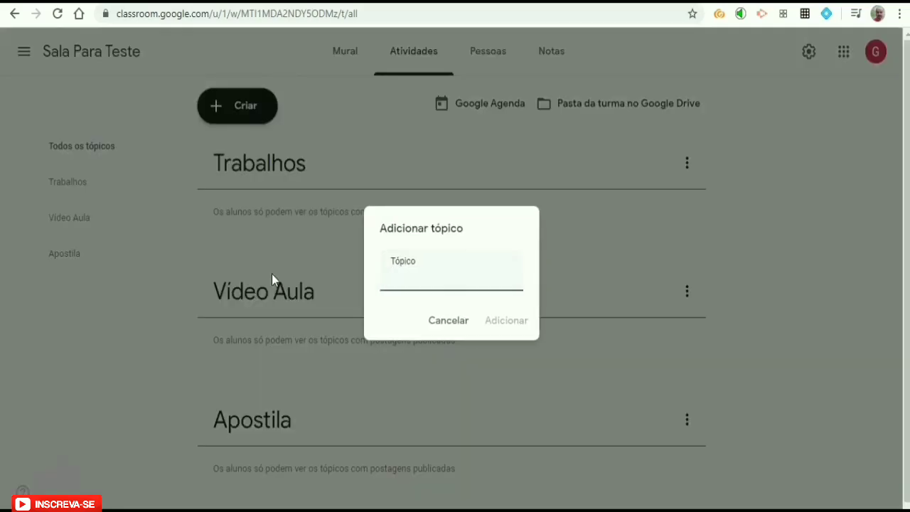
type("Avaliaçõ")
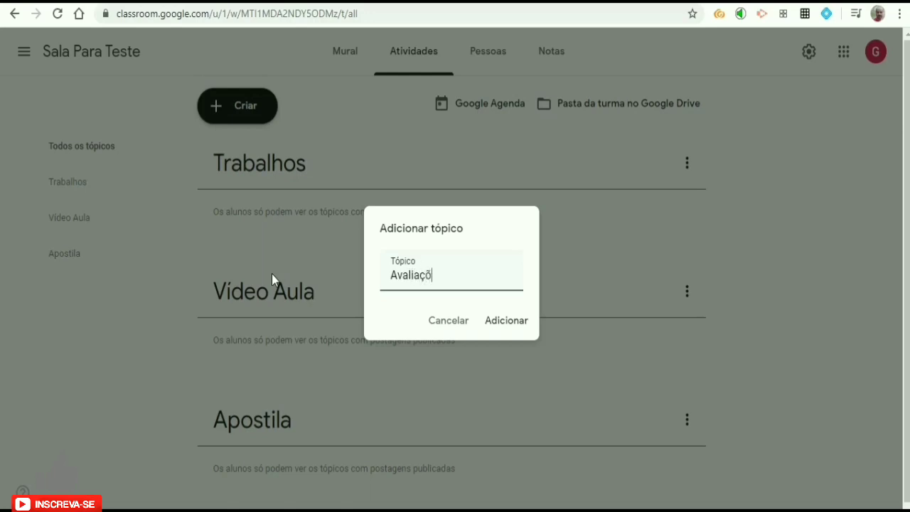
type("es")
left_click(516, 326)
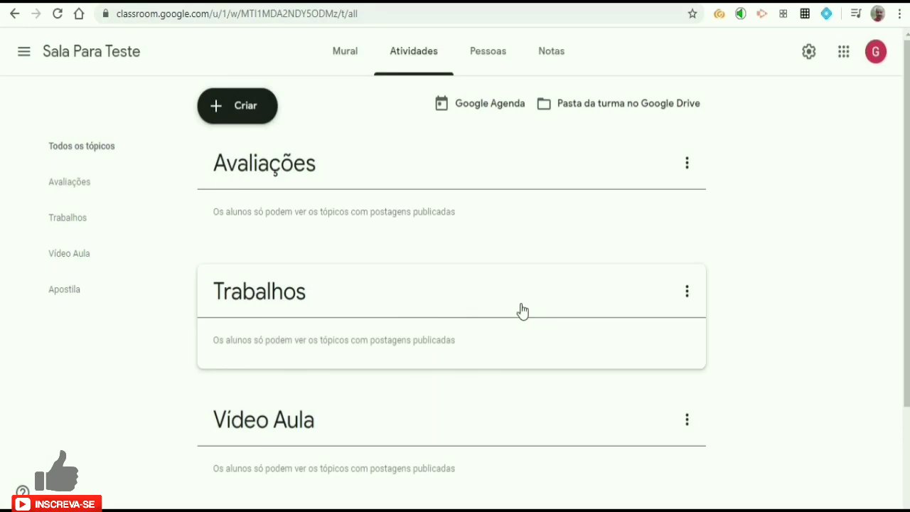
- Reorder the topics by moving Avaliações below Vídeo Aula and Vídeo Aula above Trabalhos
scroll(377, 297, "down", 2)
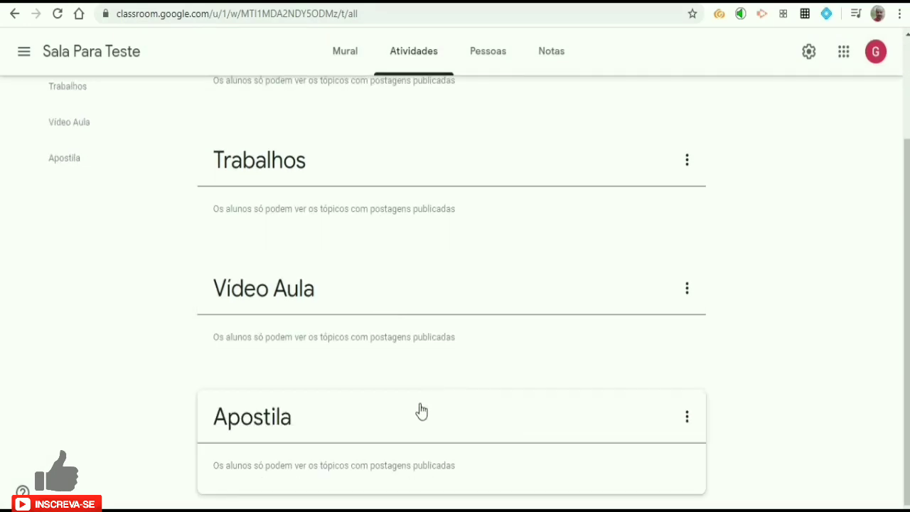
scroll(420, 142, "up", 2)
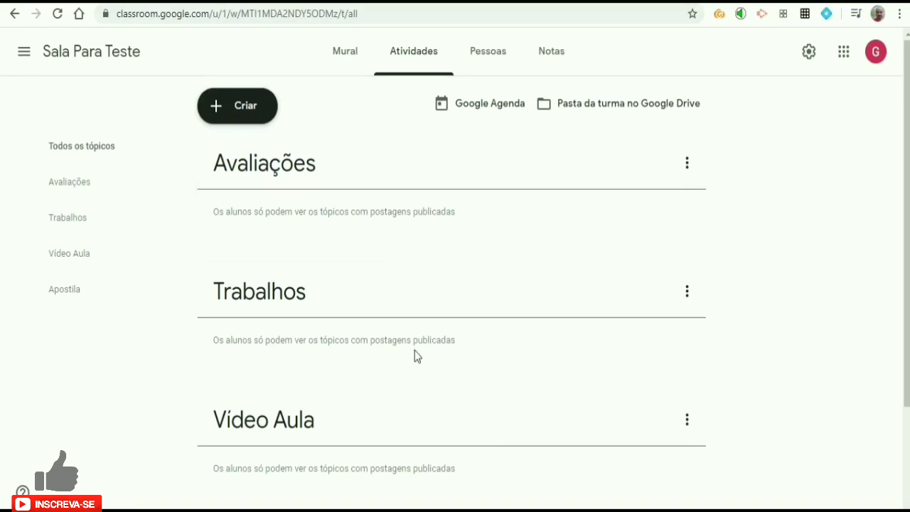
left_click_drag(405, 167, 391, 470)
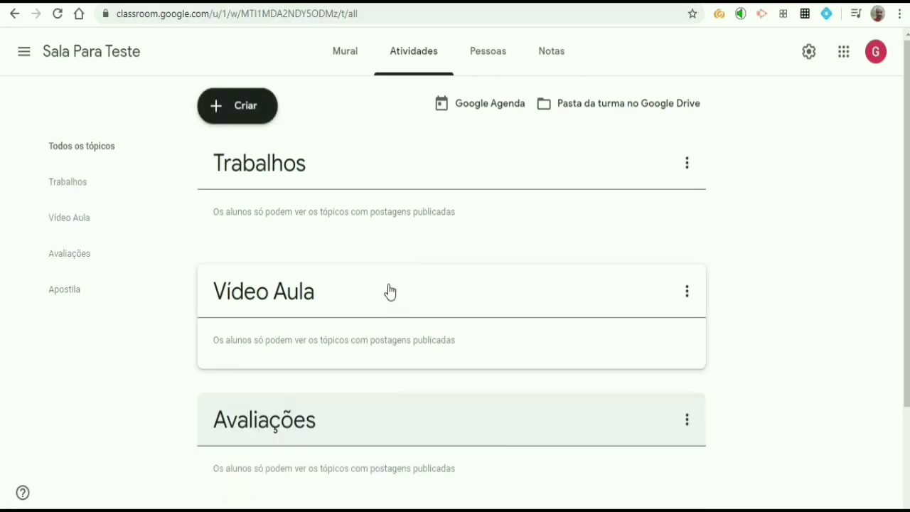
left_click_drag(391, 291, 399, 196)
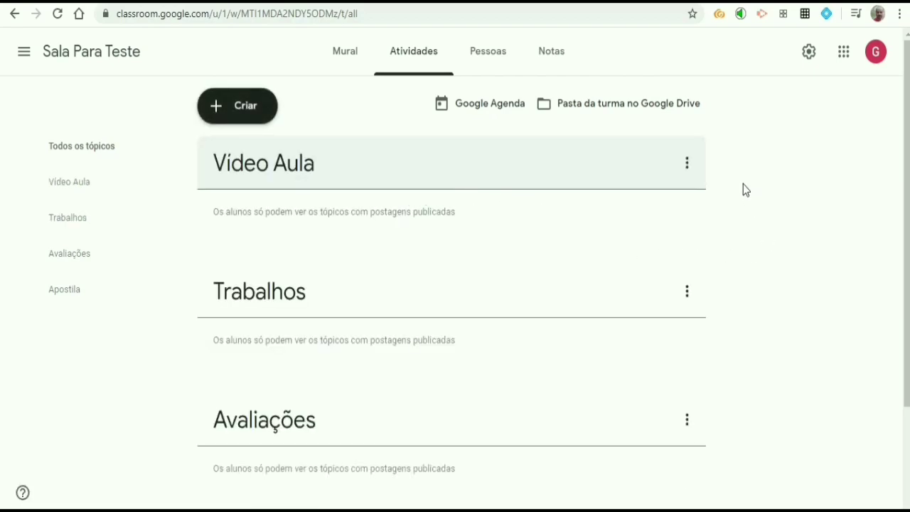
- Create a new Material post with the title "Vídeo aula"
left_click(255, 108)
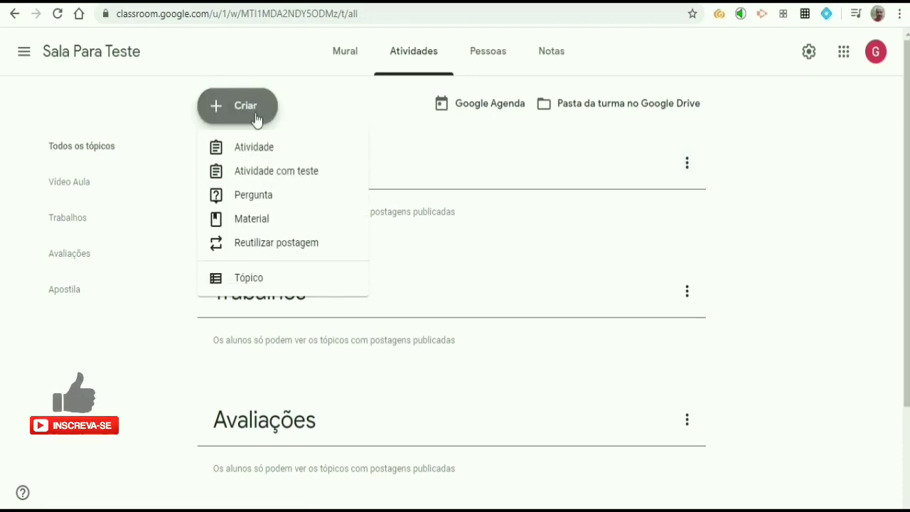
left_click(261, 217)
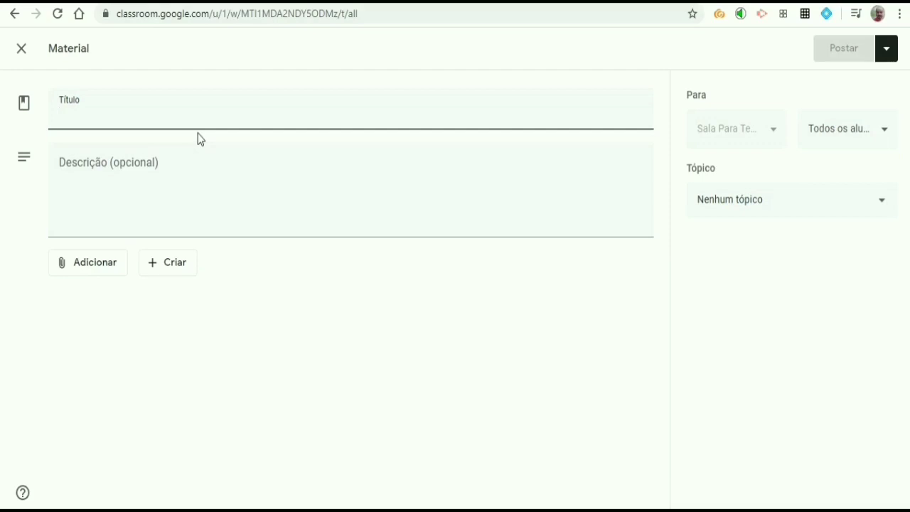
type("Ví")
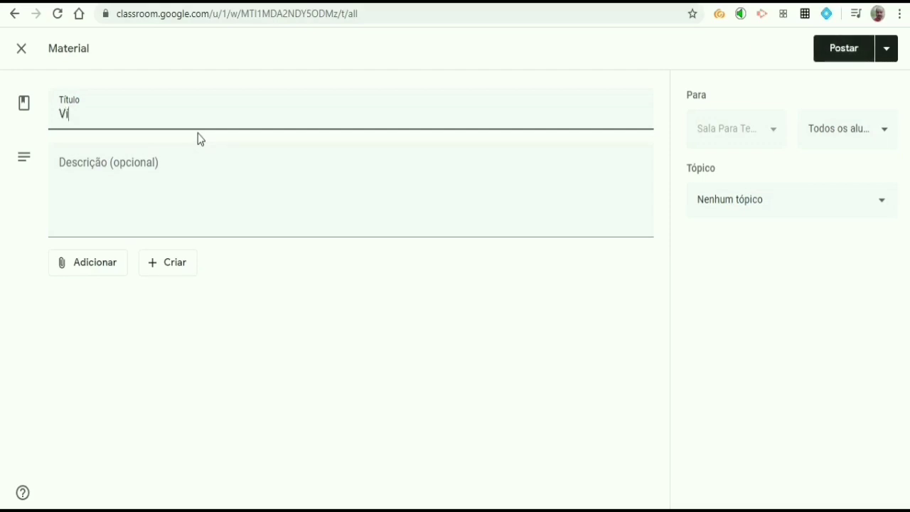
type("deo")
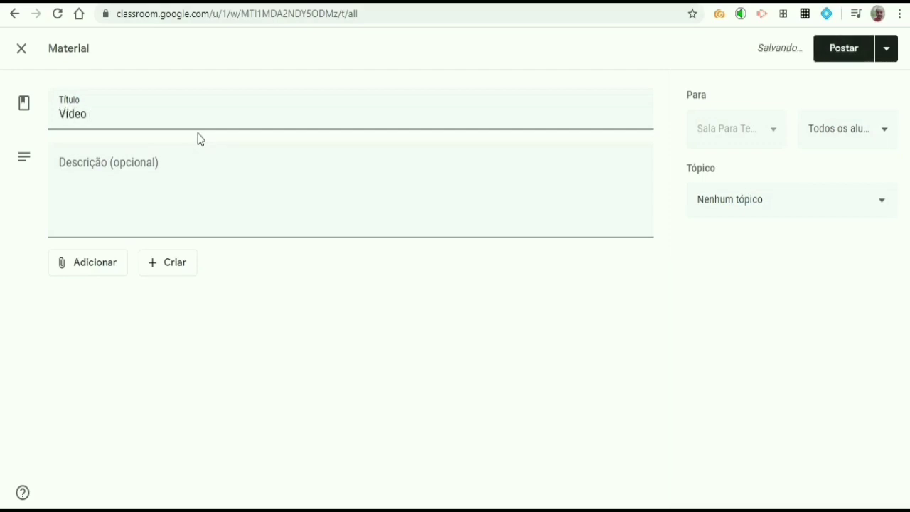
type(" aula")
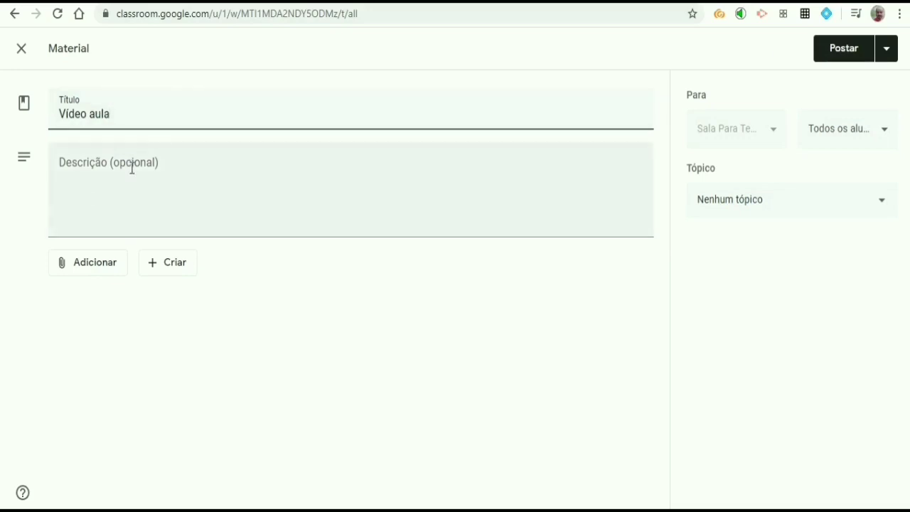
- Enter the material's description as "Aula sobre as quatro operações basicas envolvendo frações"
left_click(133, 169)
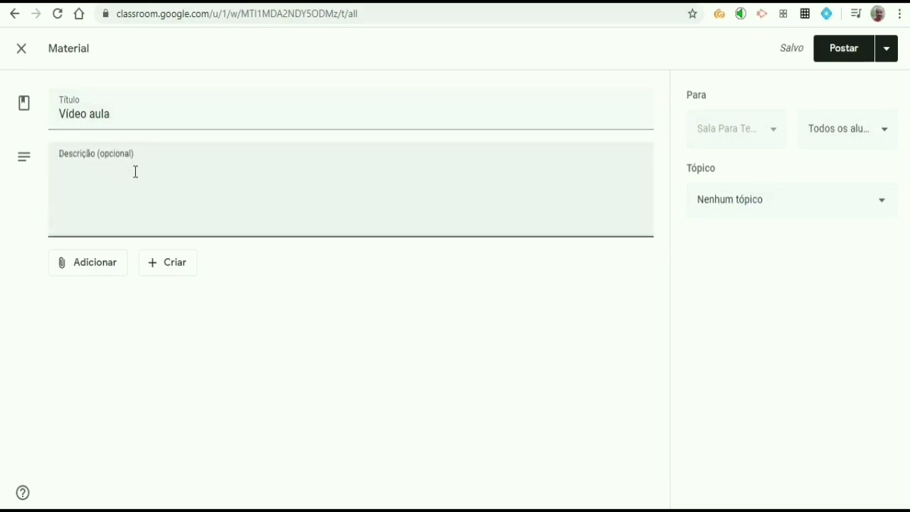
type("Aula ")
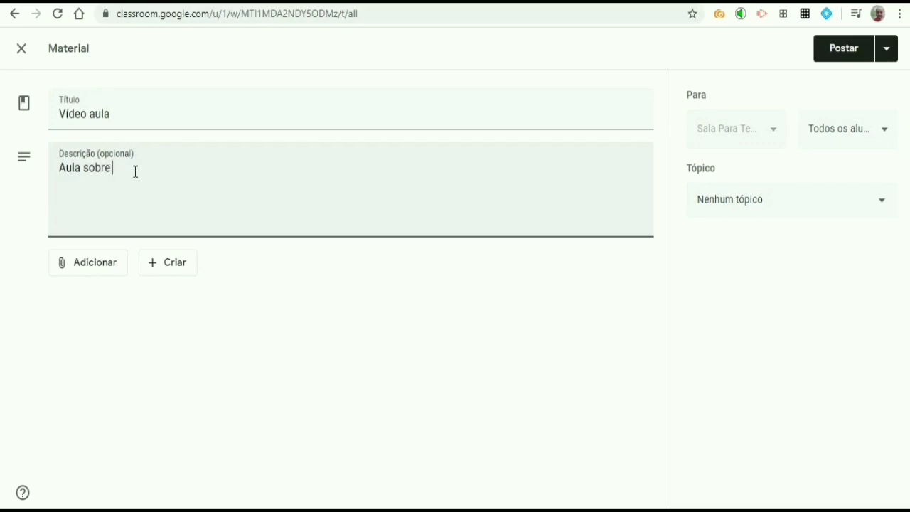
type("sobre")
type(" as ")
type("qu")
type("atri")
key("BackSpace")
key("BackSpace")
type("o operações")
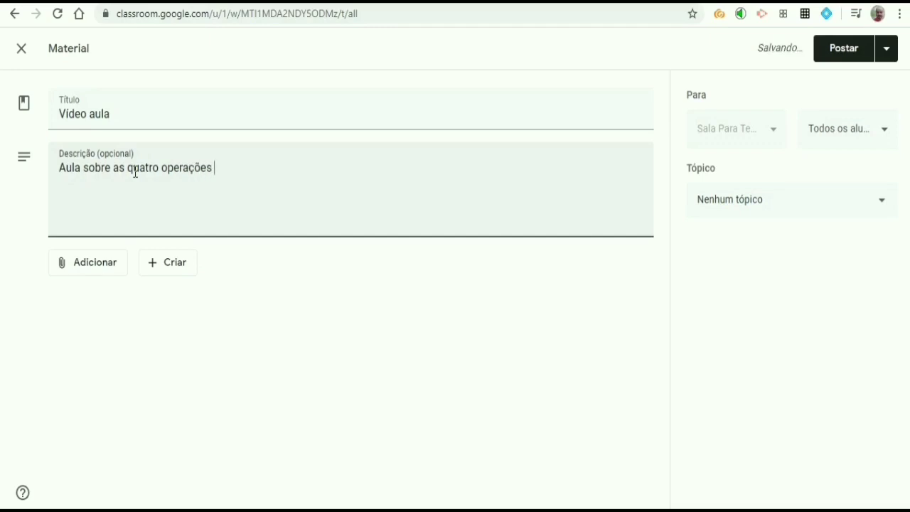
type(" basic")
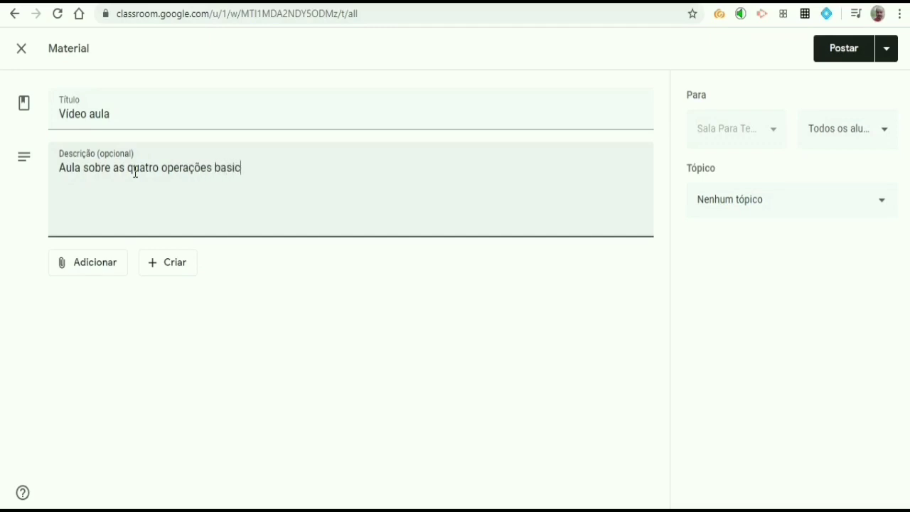
type("as ")
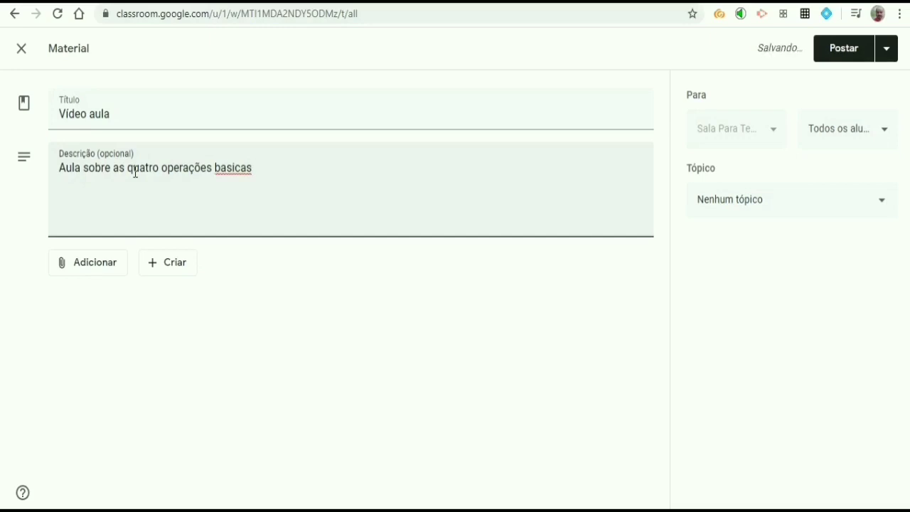
type("envon")
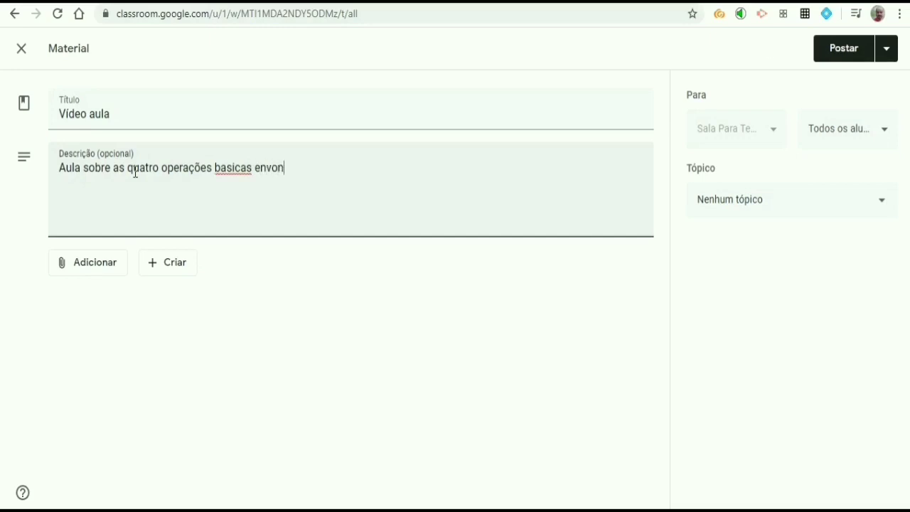
type("veldo")
key("BackSpace")
key("BackSpace")
key("BackSpace")
key("BackSpace")
key("BackSpace")
key("BackSpace")
key("BackSpace")
type("lvendo frações")
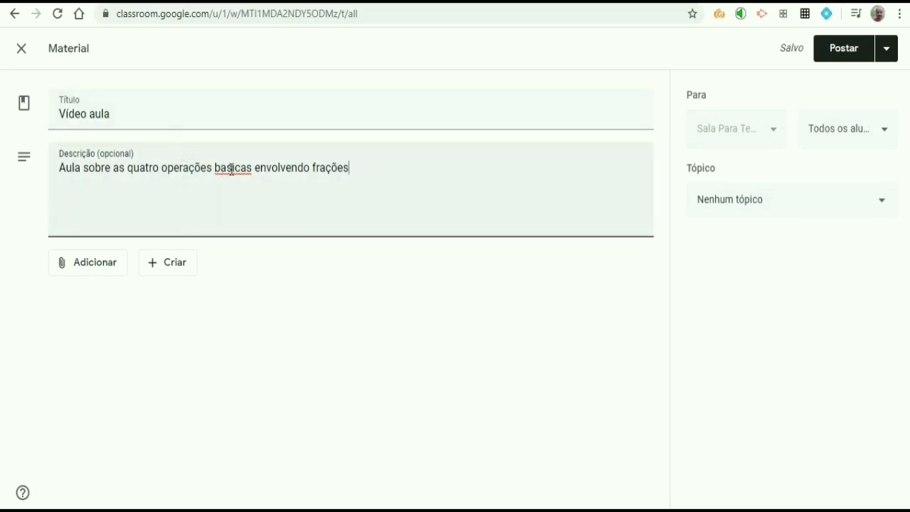
- Correct the misspelled word in the description to "básicas" and end the sentence with a period
right_click(232, 170)
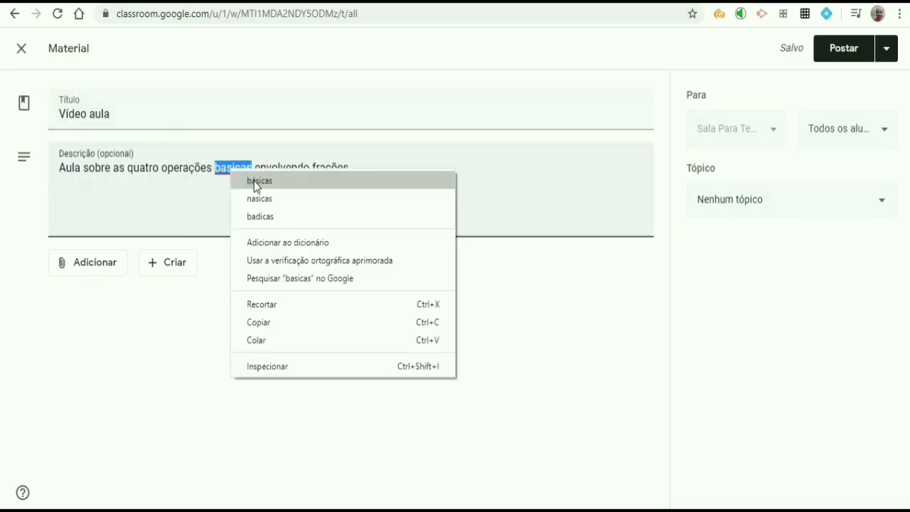
left_click(256, 182)
left_click(353, 171)
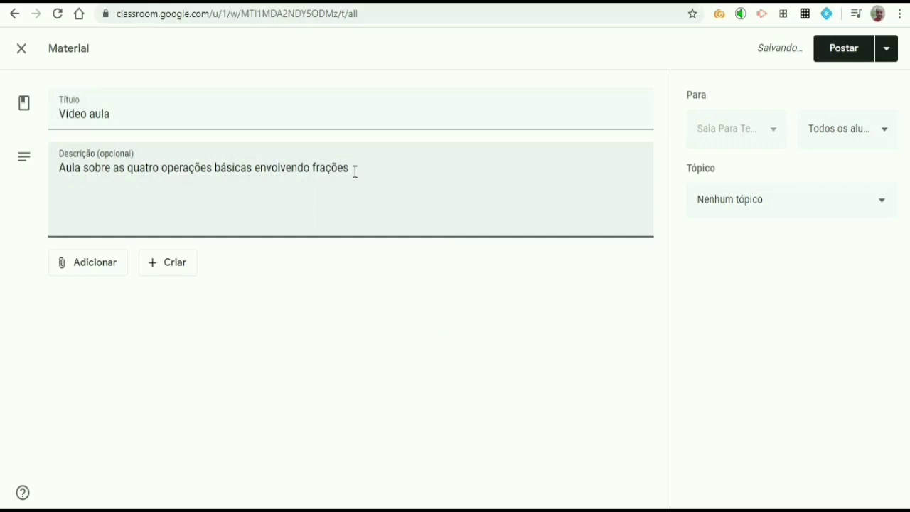
type(".")
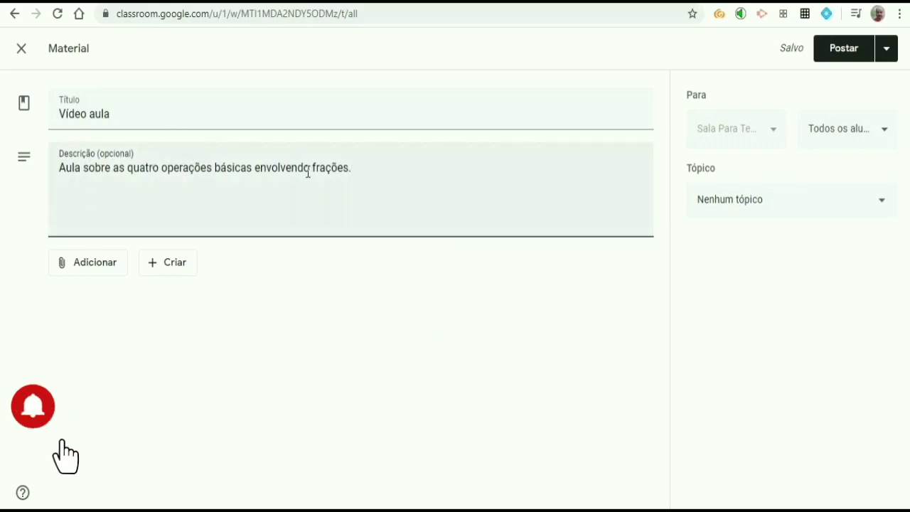
- Start attaching a YouTube video to the material and search for "video sobre fracoes", browsing the listed videos
left_click(105, 265)
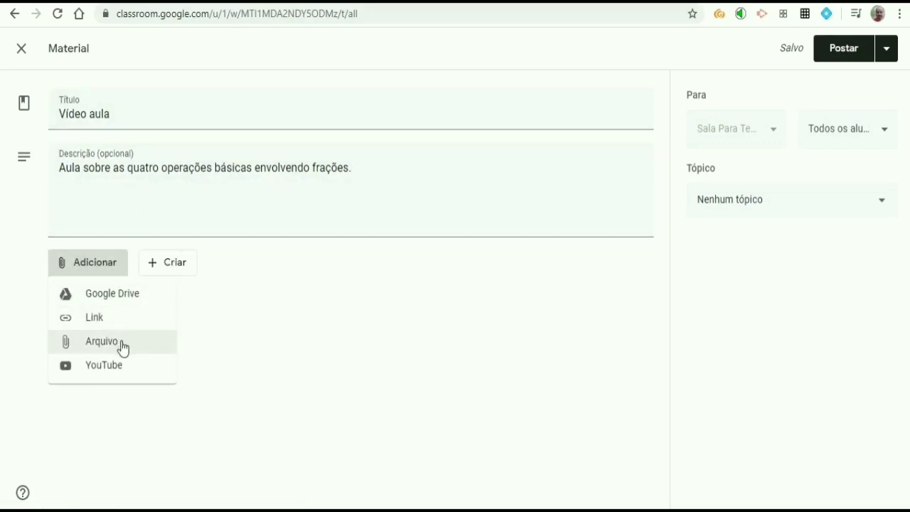
left_click(115, 368)
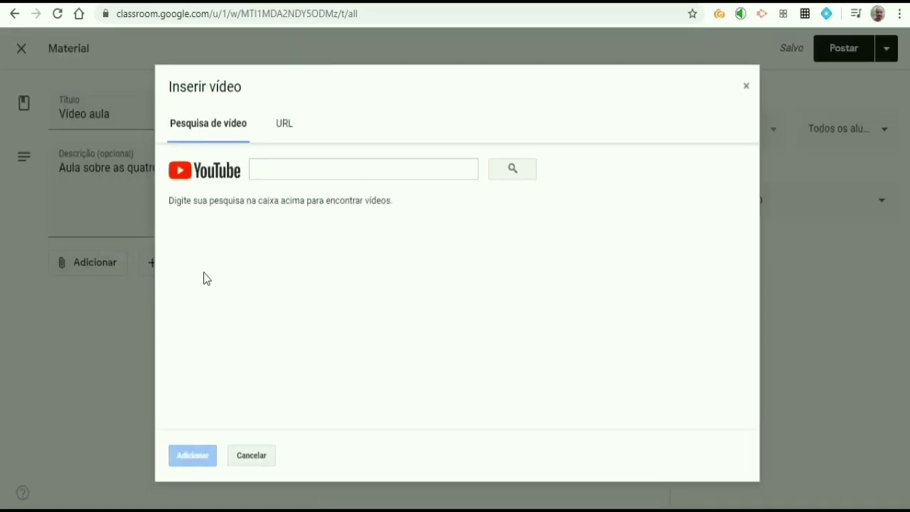
left_click(276, 174)
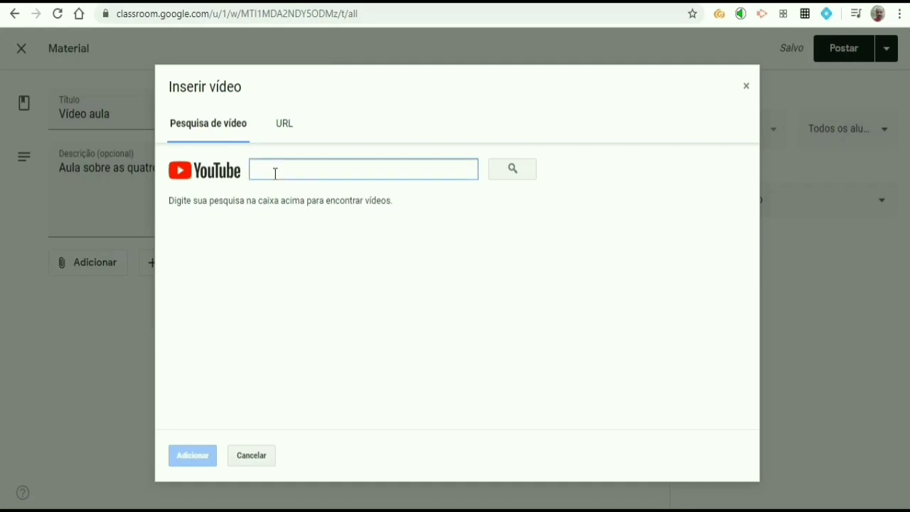
type("video sobre fra")
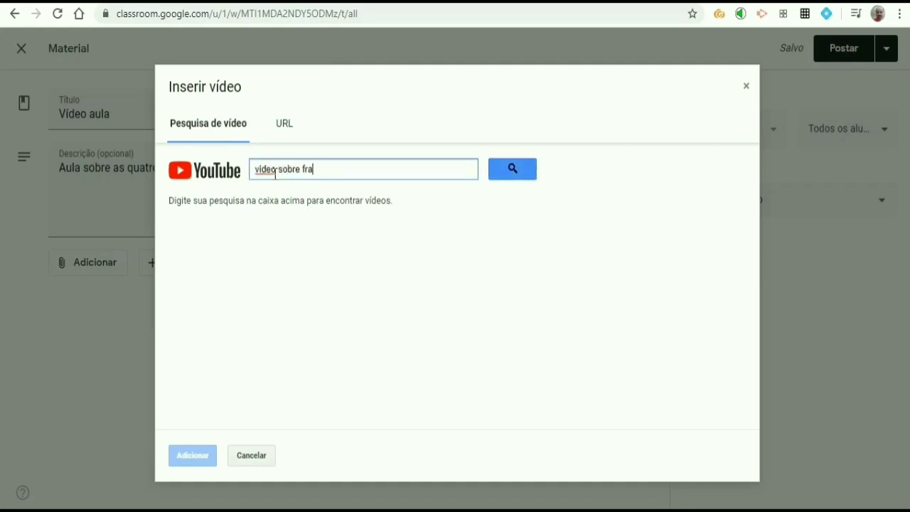
type("coes")
left_click(502, 178)
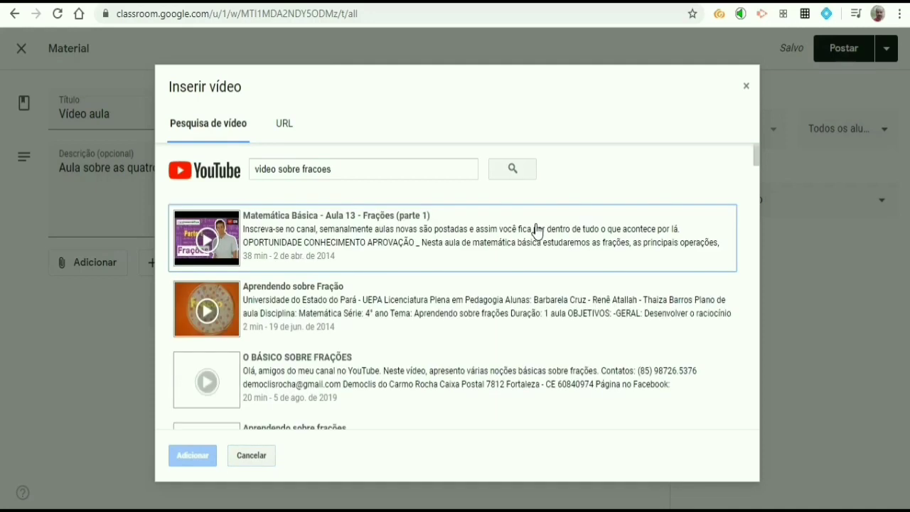
scroll(264, 274, "down", 4)
scroll(276, 277, "up", 5)
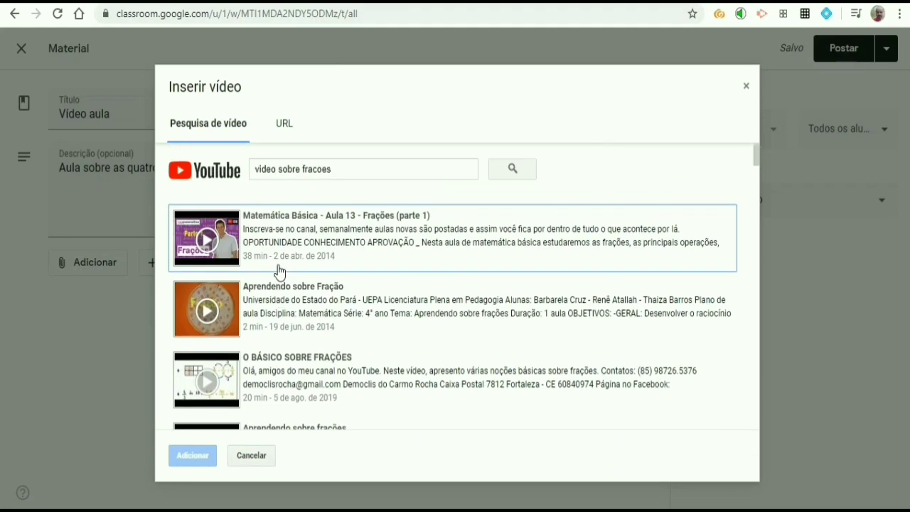
- Choose insertion by URL, switch to YouTube to copy the address of "Primeira aula sobre frações Encceja 2019", and return to Google Classroom
left_click(285, 126)
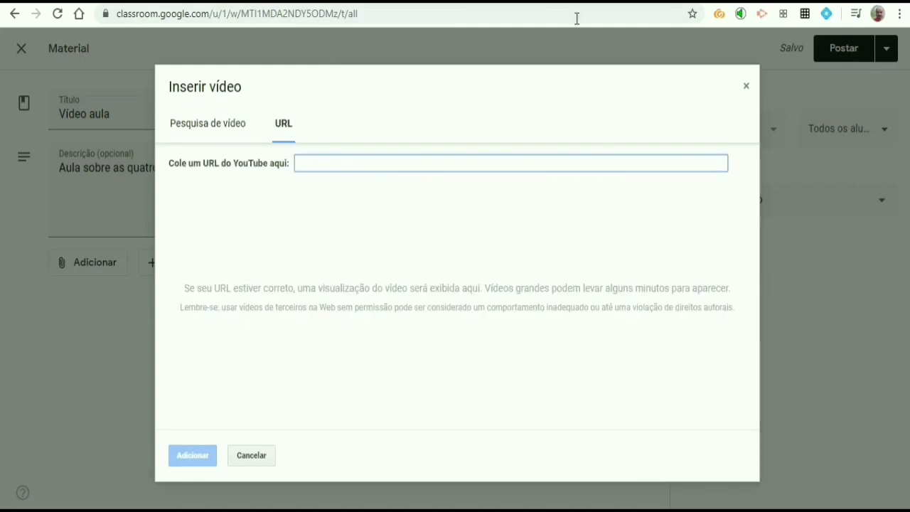
key("ctrl+Tab")
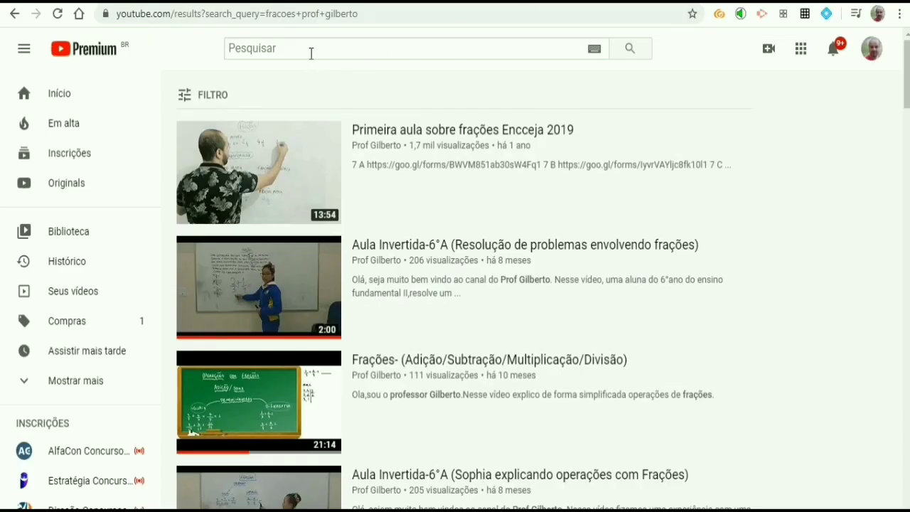
mouse_move(311, 155)
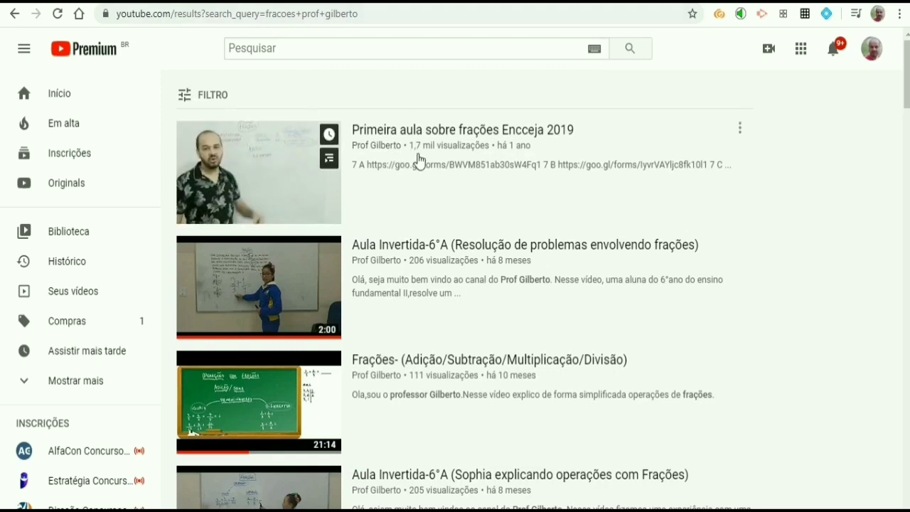
left_click(286, 168)
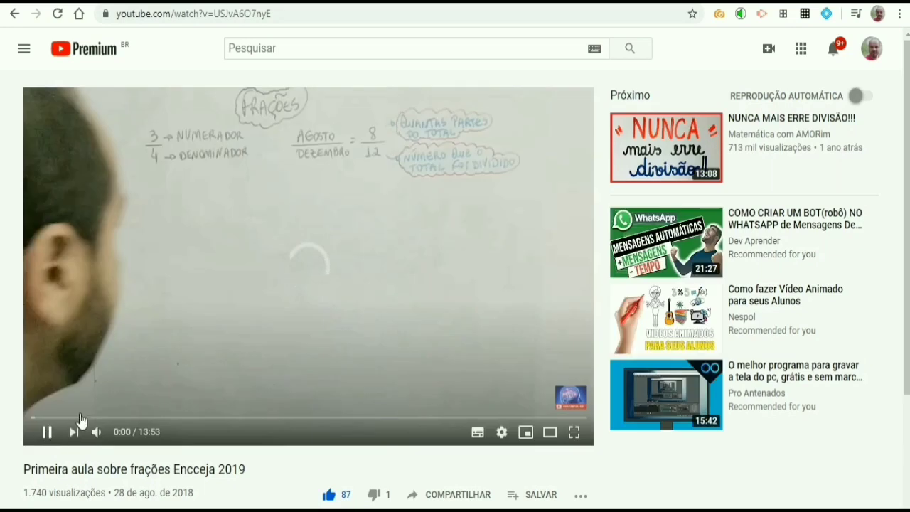
left_click(81, 423)
left_click(273, 14)
key("ctrl+c")
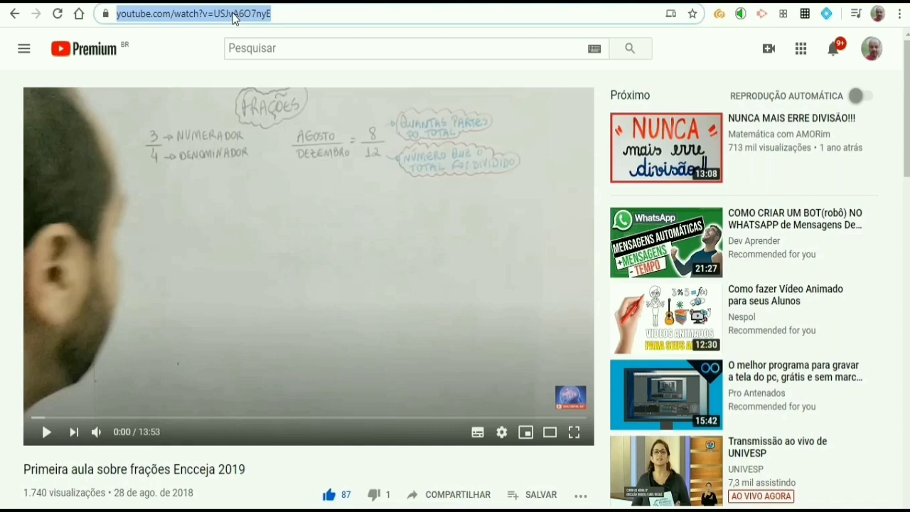
left_click(202, 42)
right_click(220, 23)
left_click(258, 124)
left_click(292, 1)
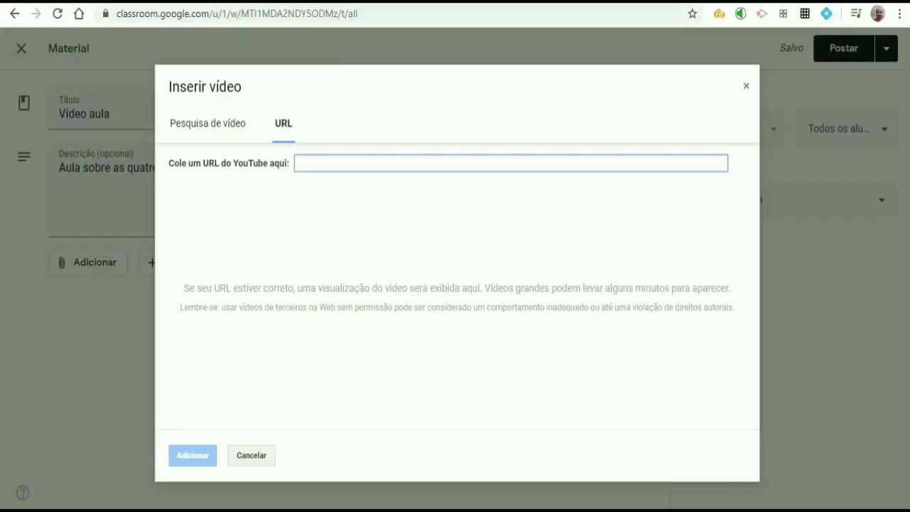
- Paste the copied video address as the YouTube URL and add the video to the material
right_click(309, 162)
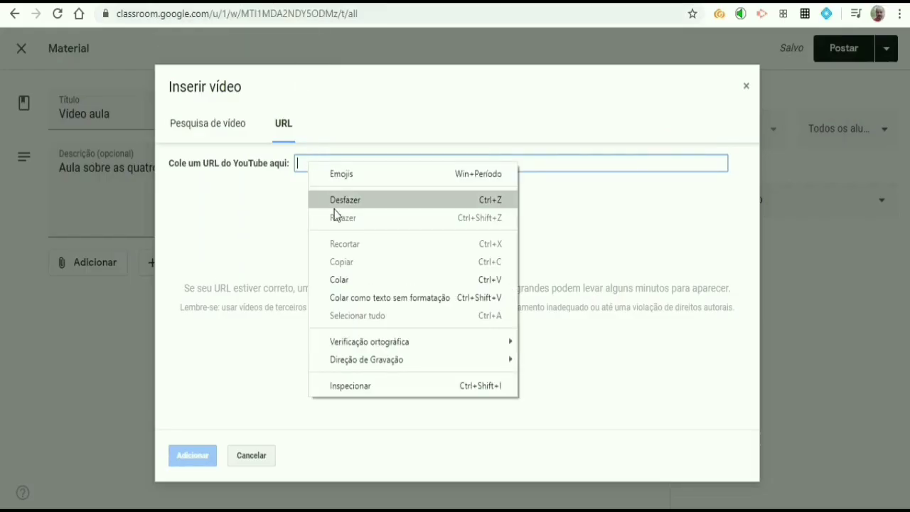
left_click(350, 279)
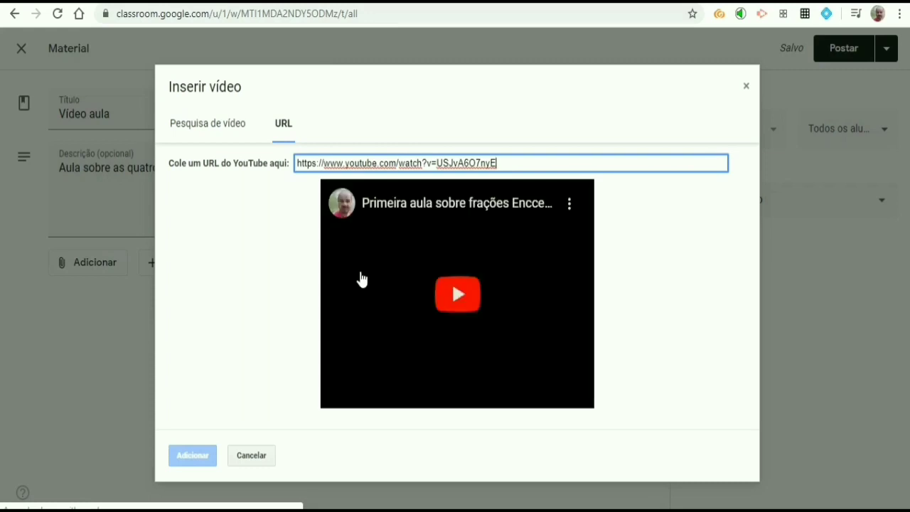
left_click(205, 459)
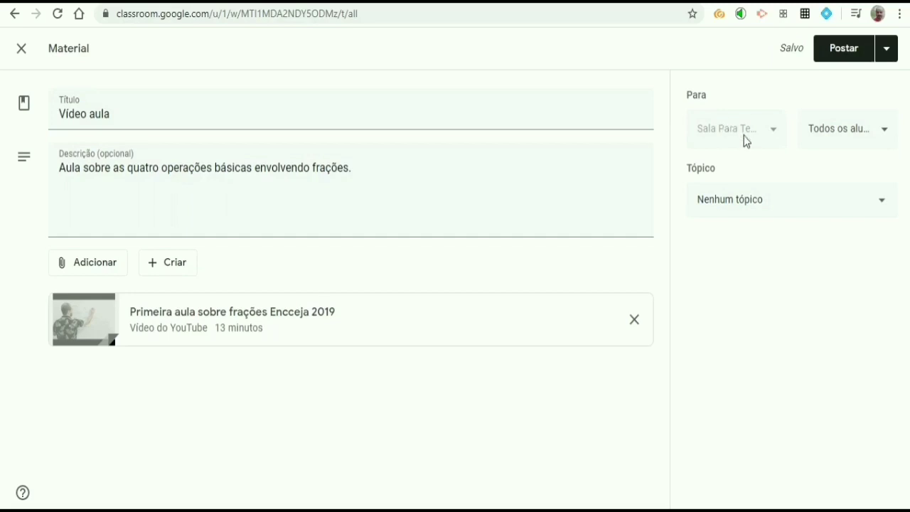
- Deselect all students as recipients of the material, and select the listed student again
left_click(878, 132)
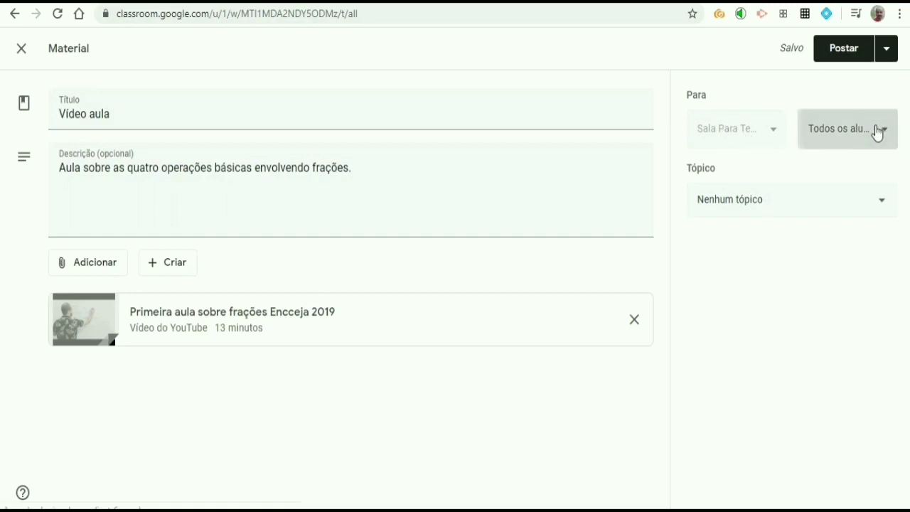
left_click(750, 176)
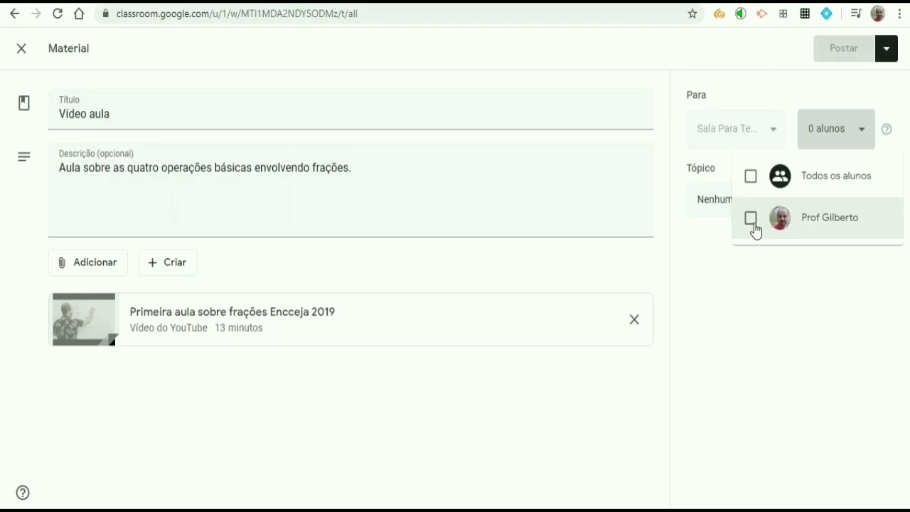
left_click(751, 220)
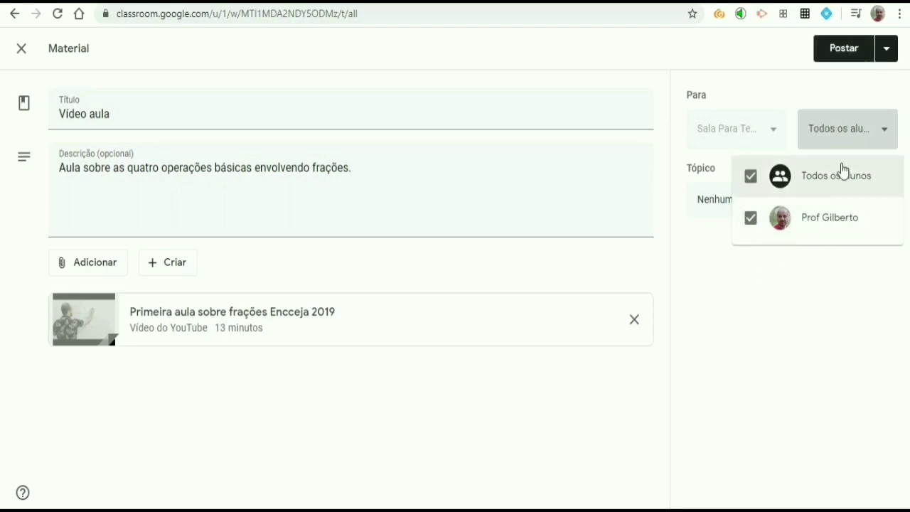
left_click(776, 296)
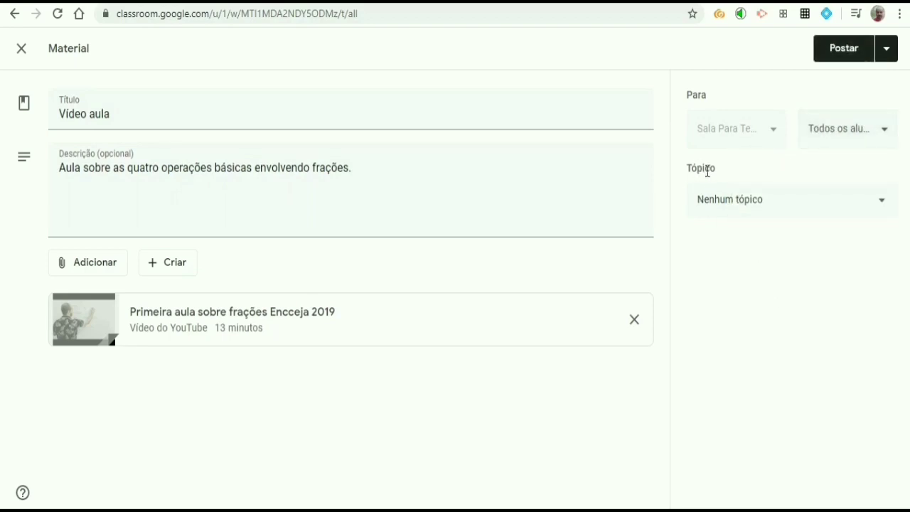
- Assign the material to the Vídeo Aula topic and post it to the class
left_click(881, 205)
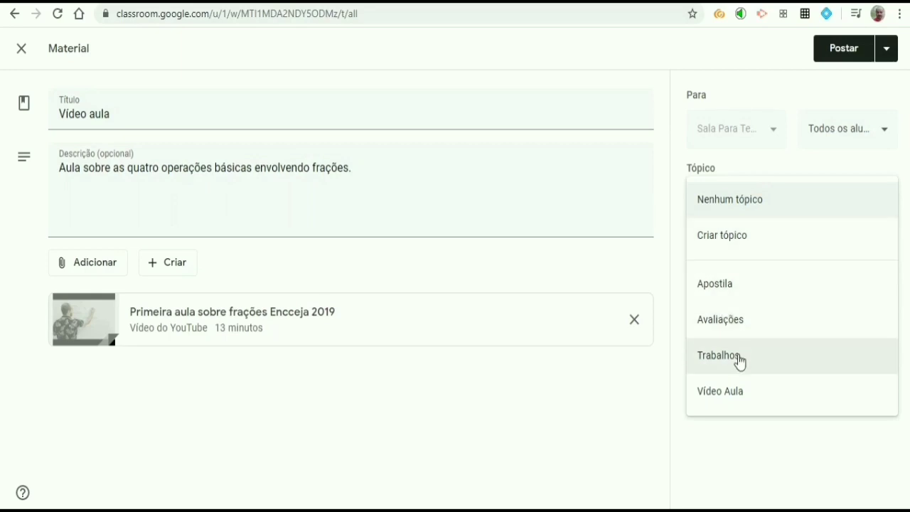
left_click(743, 393)
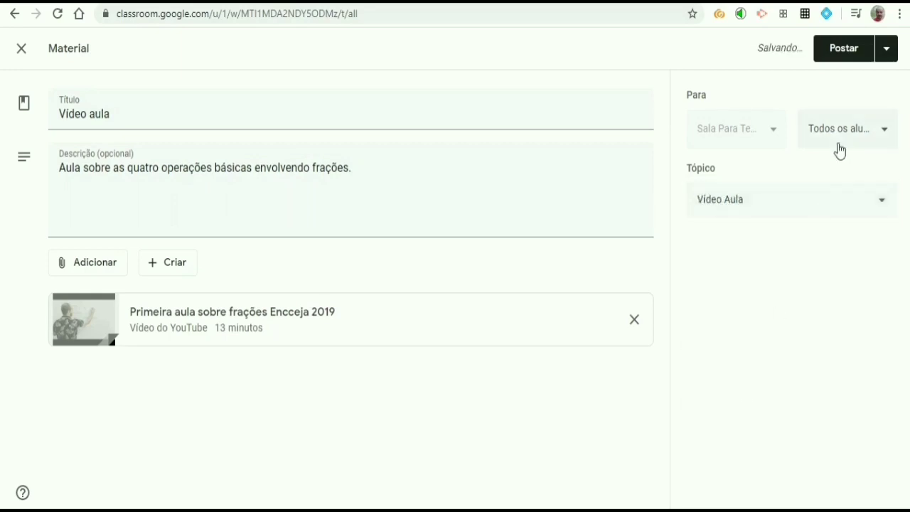
left_click(886, 57)
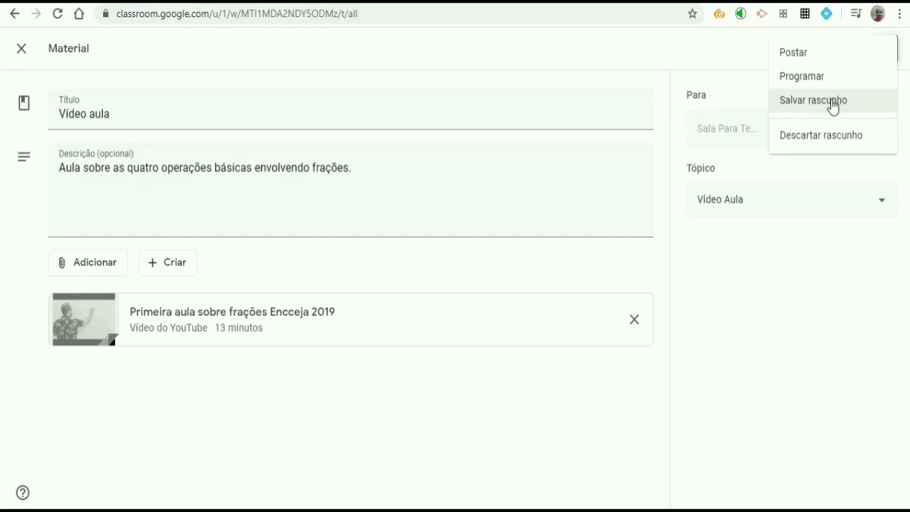
left_click(833, 275)
left_click(852, 61)
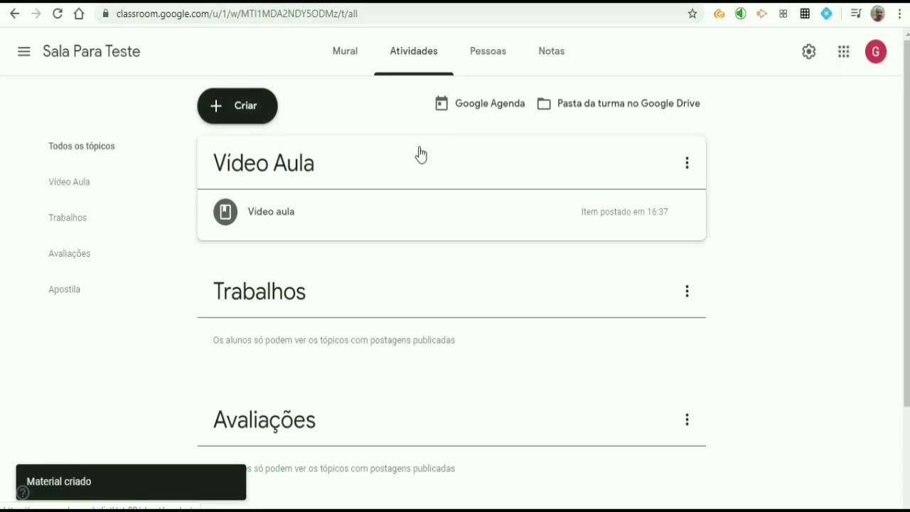
left_click(248, 114)
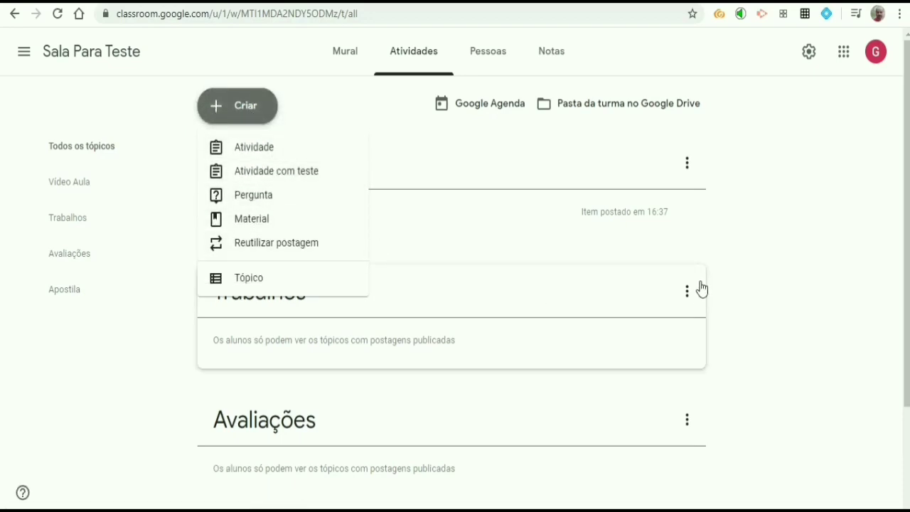
left_click(765, 217)
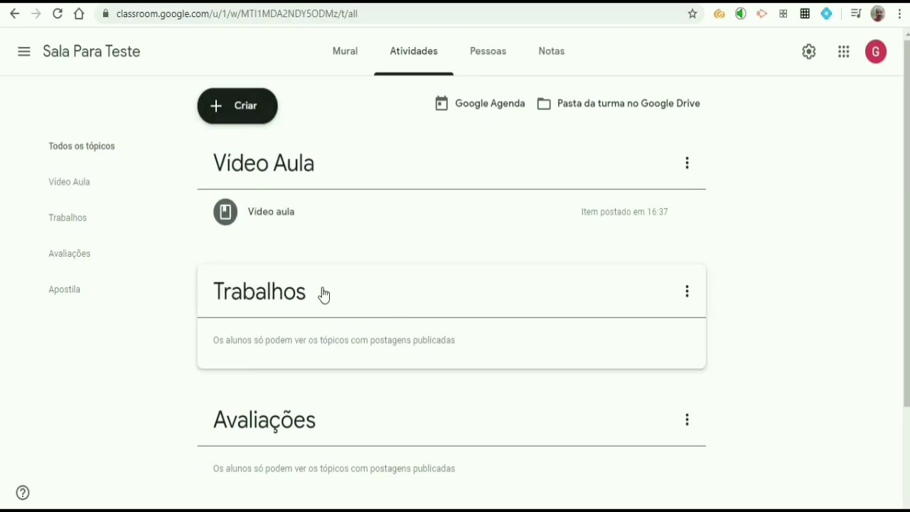
scroll(324, 295, "down", 2)
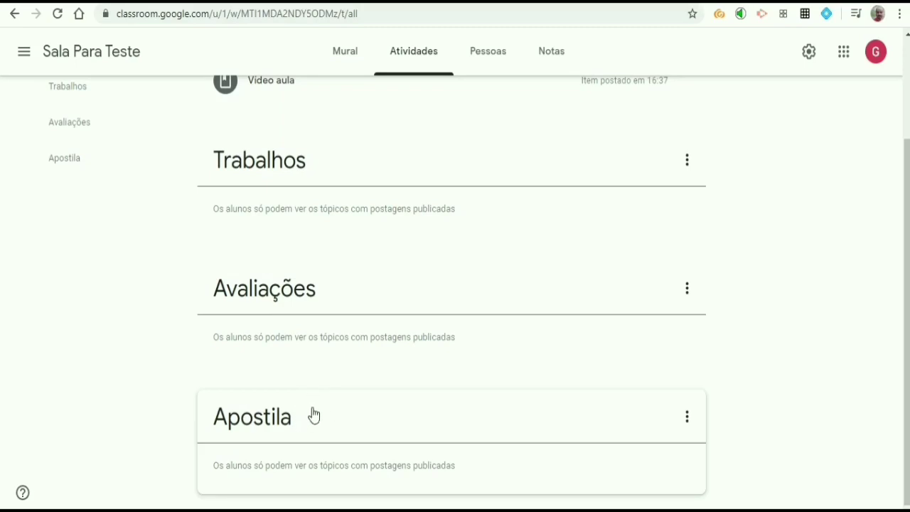
scroll(349, 262, "up", 2)
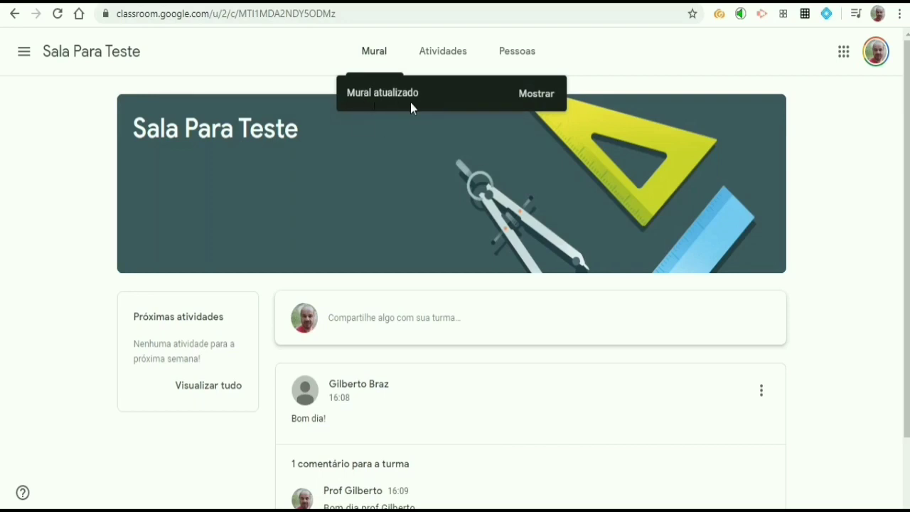
- In the student's view of the class, open the "Vídeo aula" material from the refreshed stream and preview its attached video
left_click(535, 94)
scroll(552, 210, "down", 3)
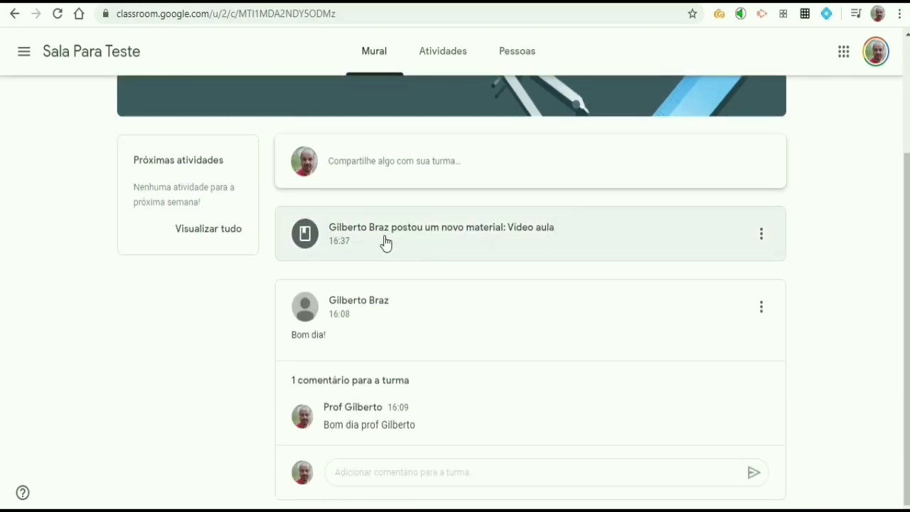
left_click(518, 239)
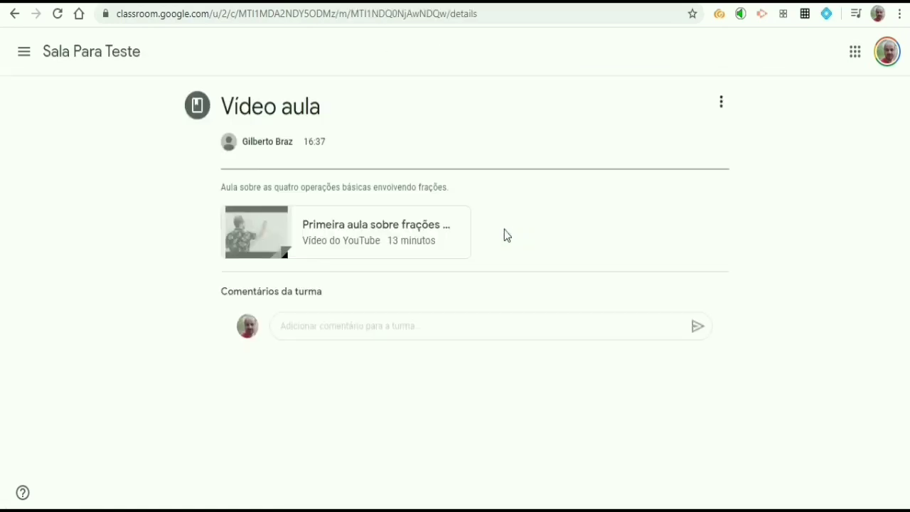
left_click(288, 243)
left_click(459, 275)
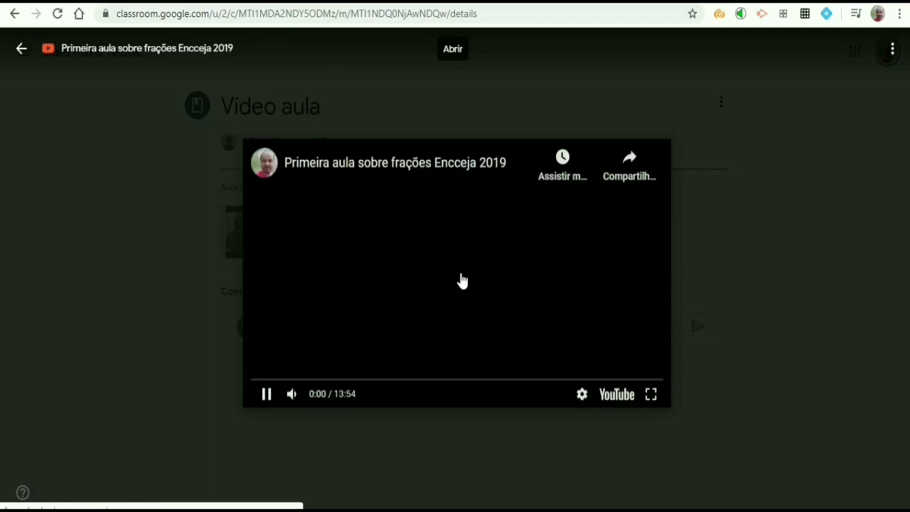
left_click(267, 395)
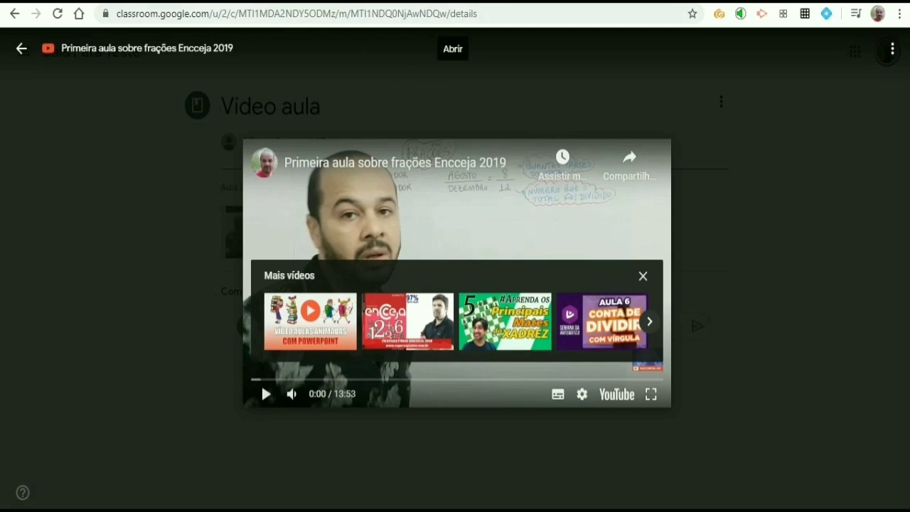
key("Escape")
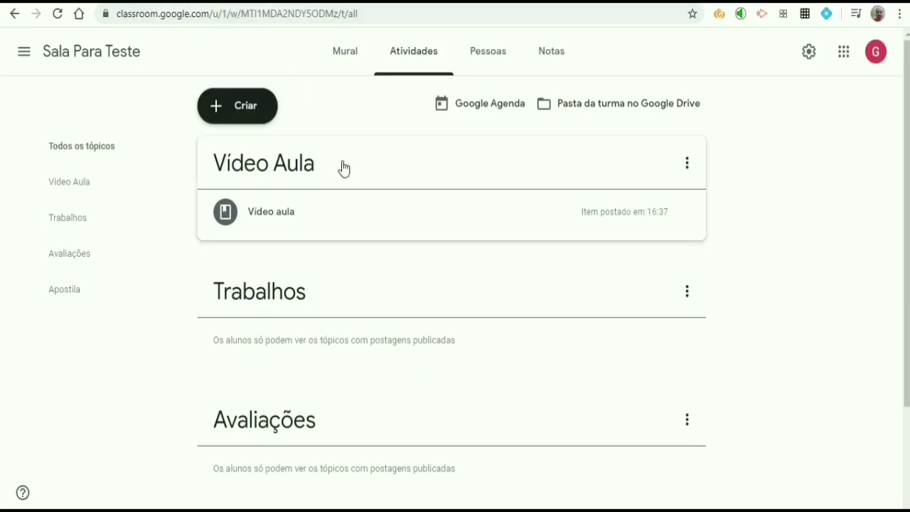